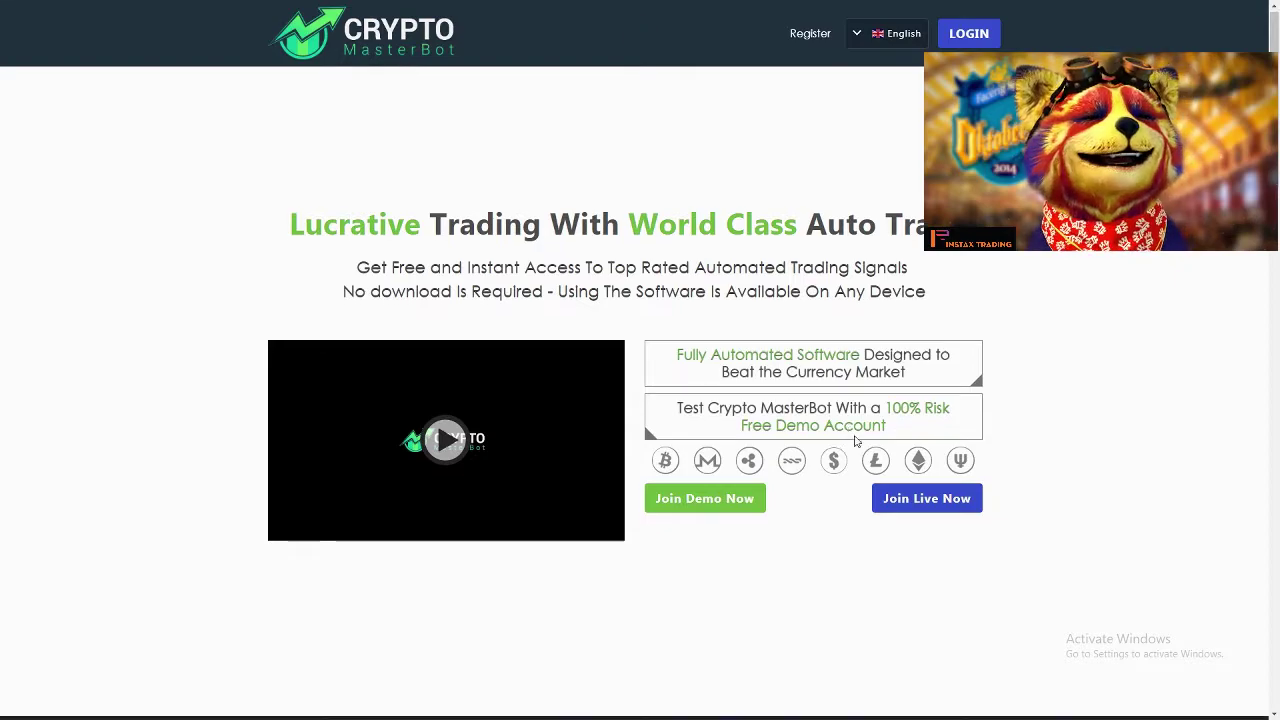
Step: Scroll down and back up the Crypto MasterBot landing page to review its features
scroll(859, 447, down, 10)
scroll(859, 447, down, 10)
scroll(870, 558, up, 15)
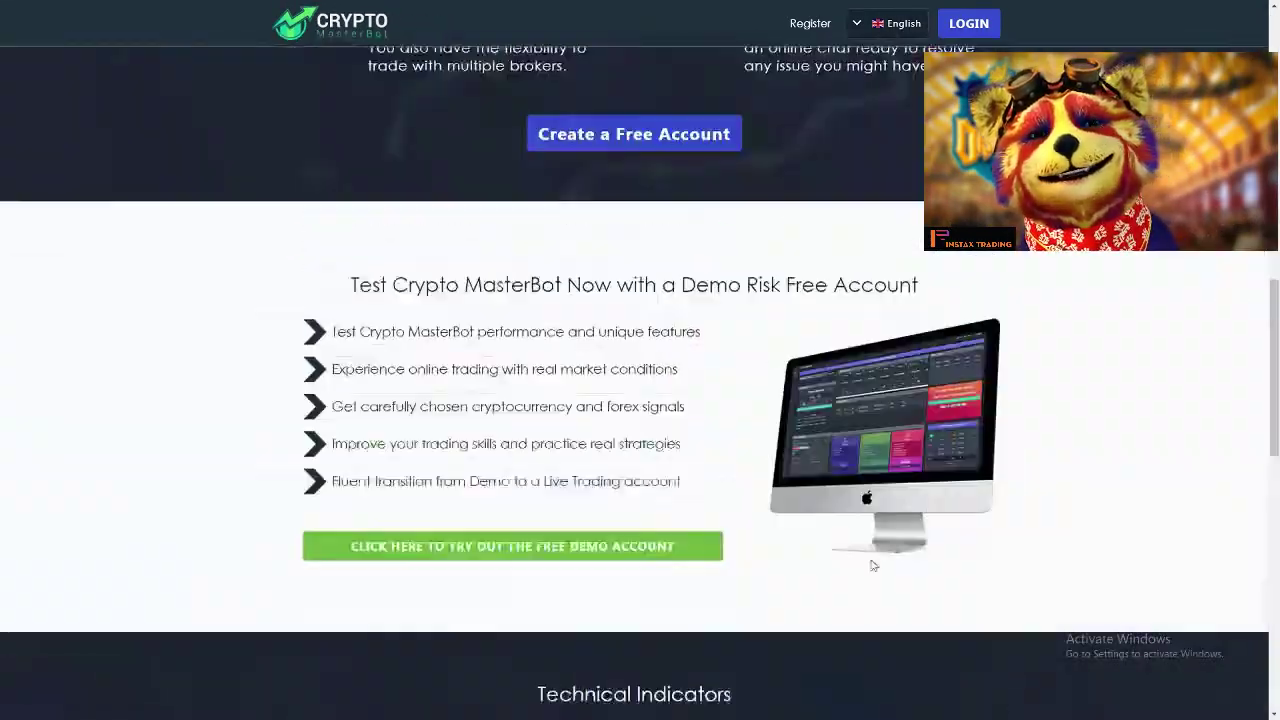
scroll(878, 545, up, 3)
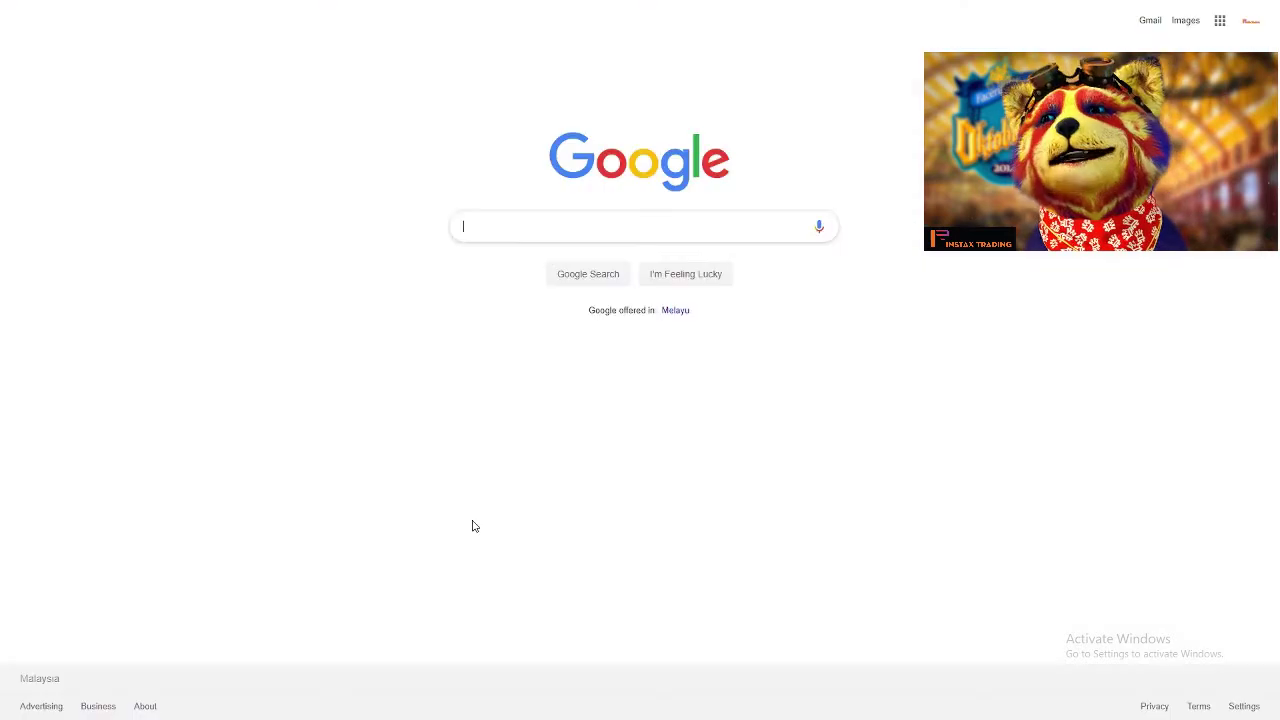
Step: Exit full screen and open Chrome's Clear browsing data settings via More tools
key(F11)
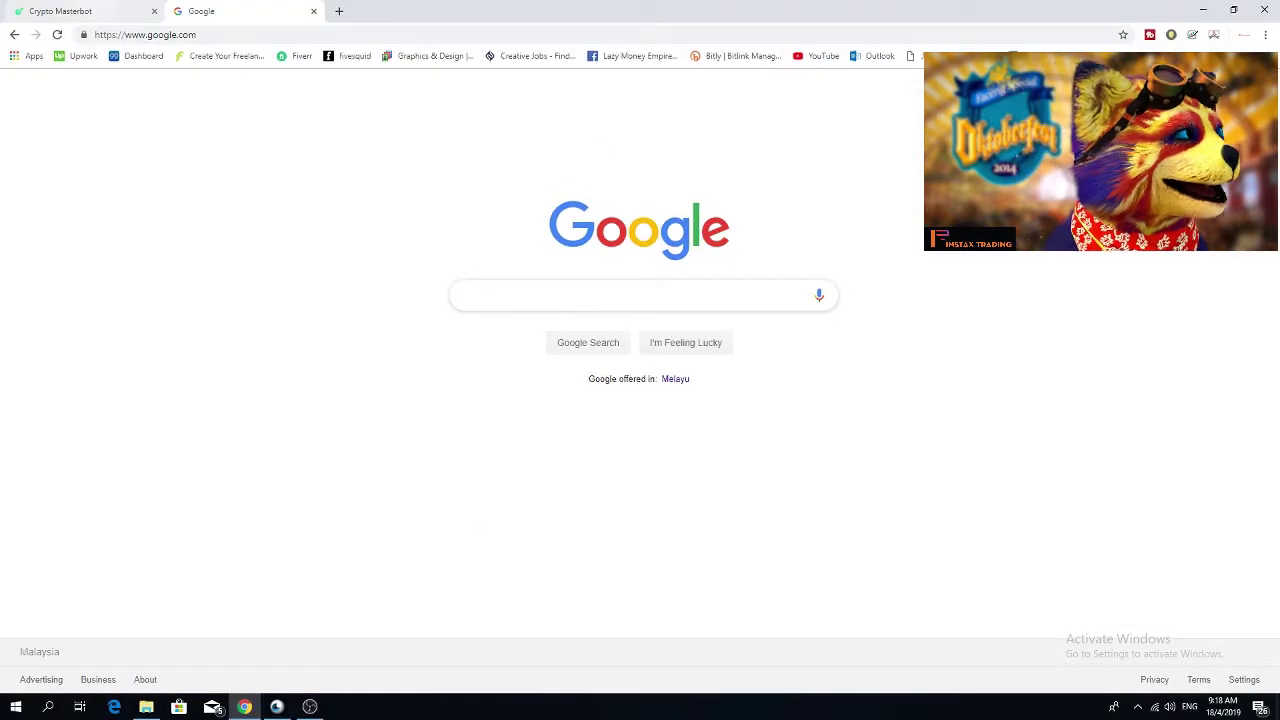
click(1266, 35)
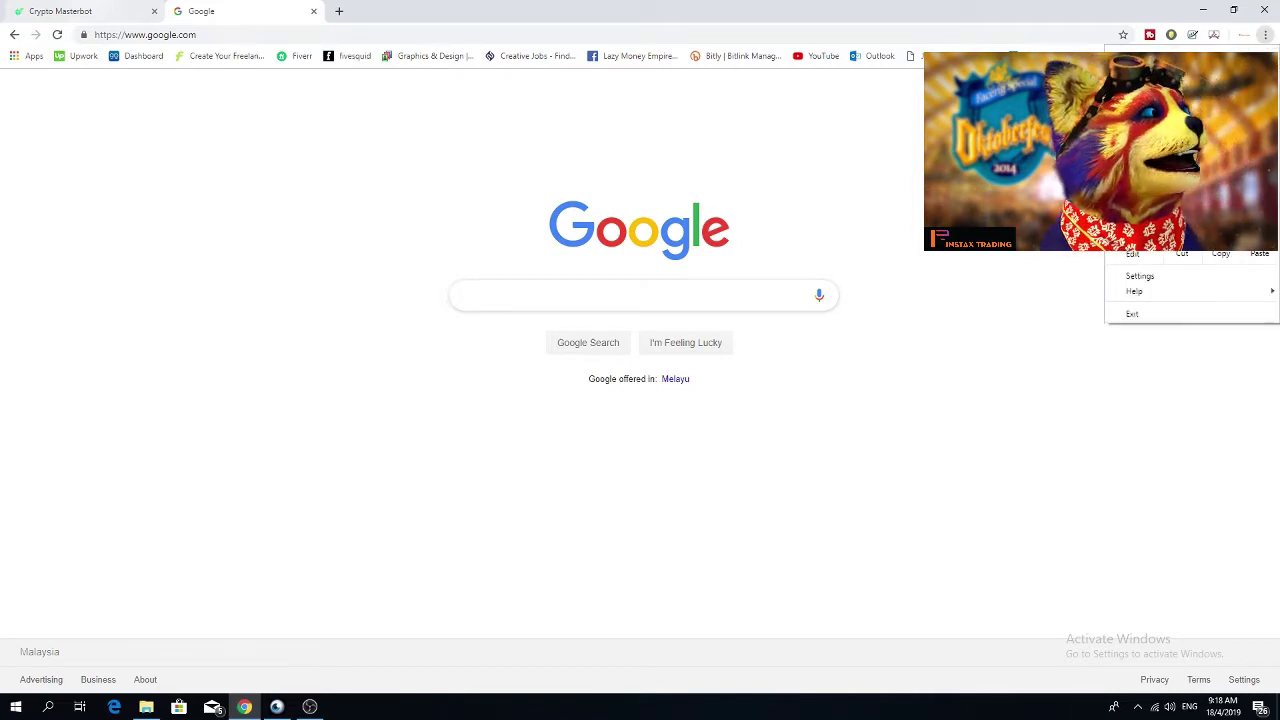
mouse_move(1150, 238)
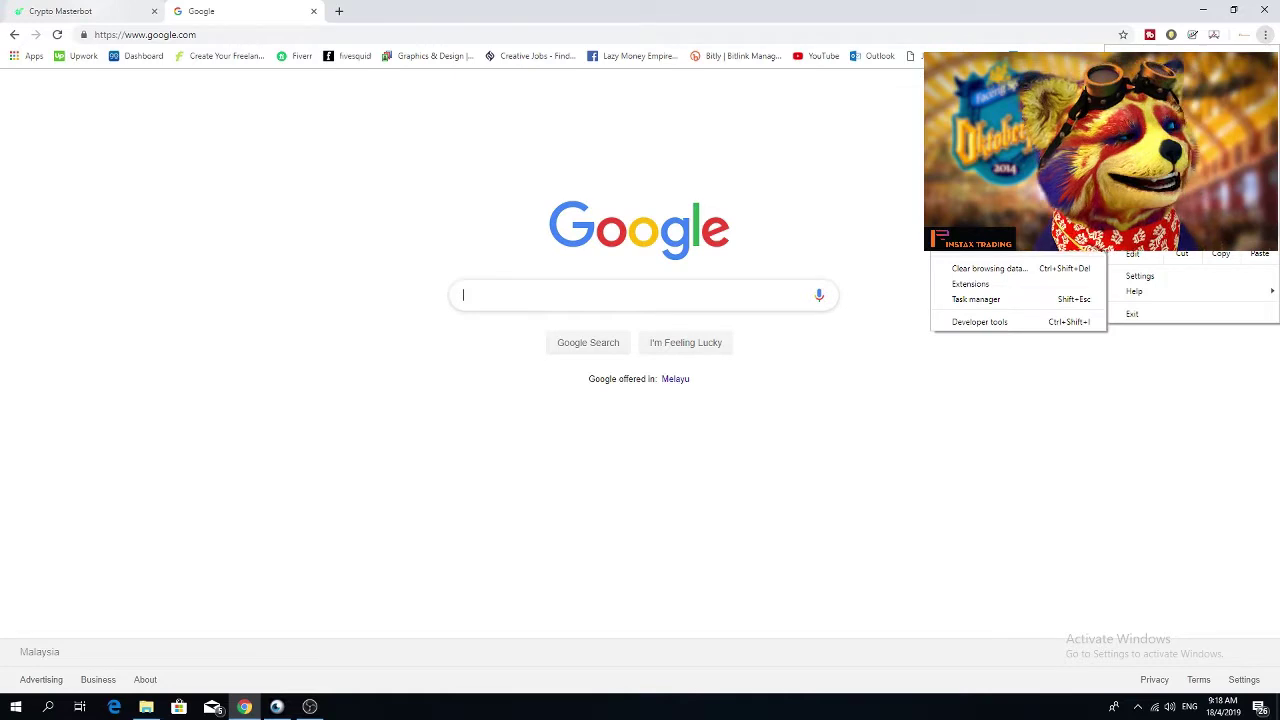
click(1064, 277)
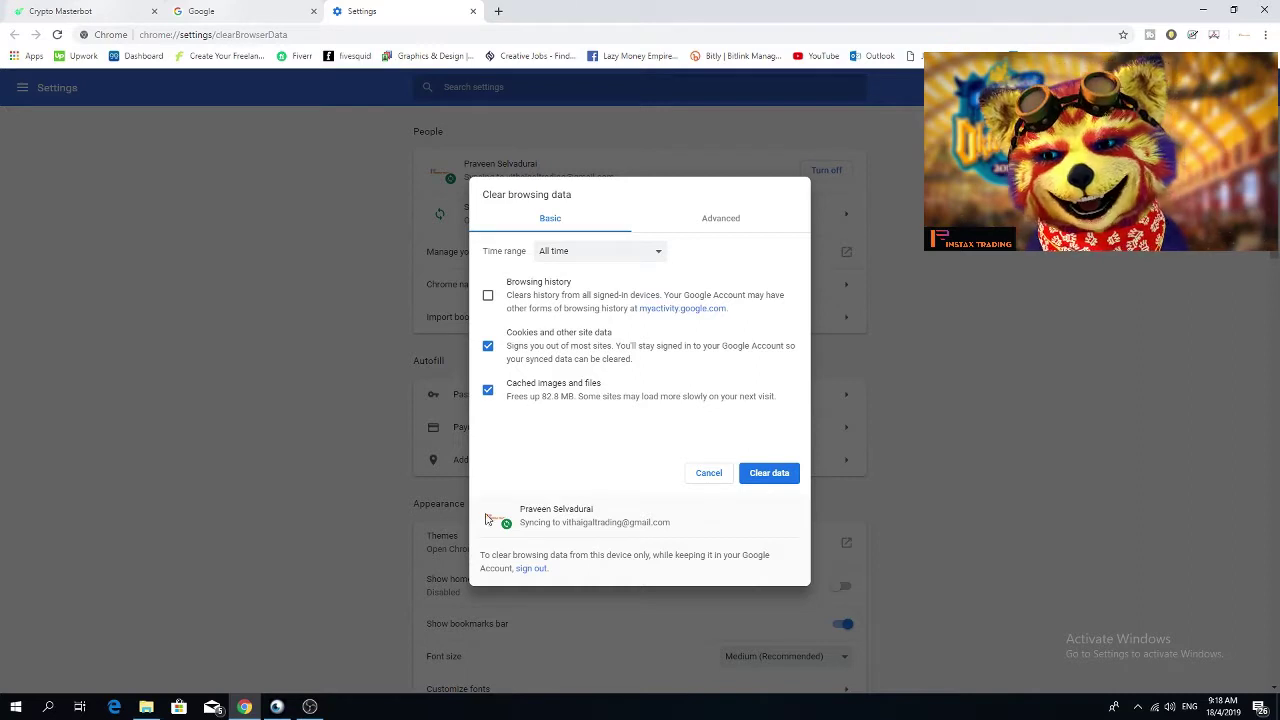
Step: Clear cookies and cached images and files for All time, then close the Settings tab
click(488, 348)
click(488, 391)
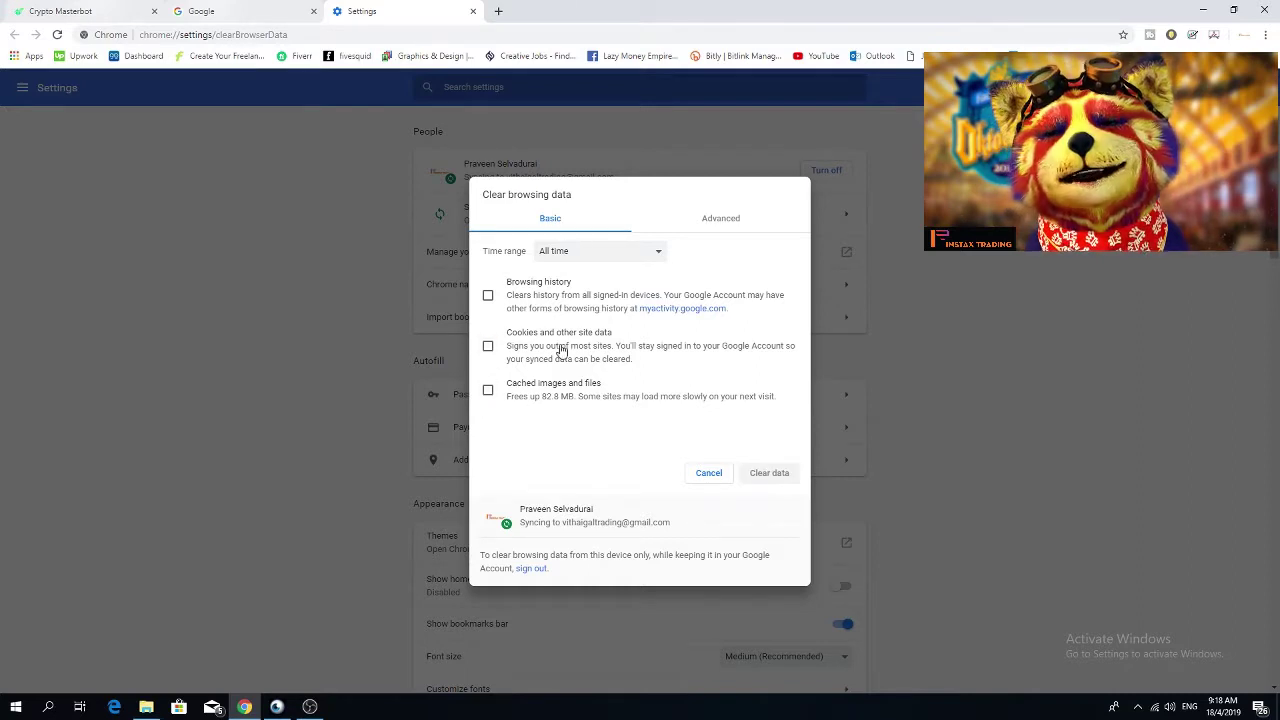
click(488, 346)
click(488, 390)
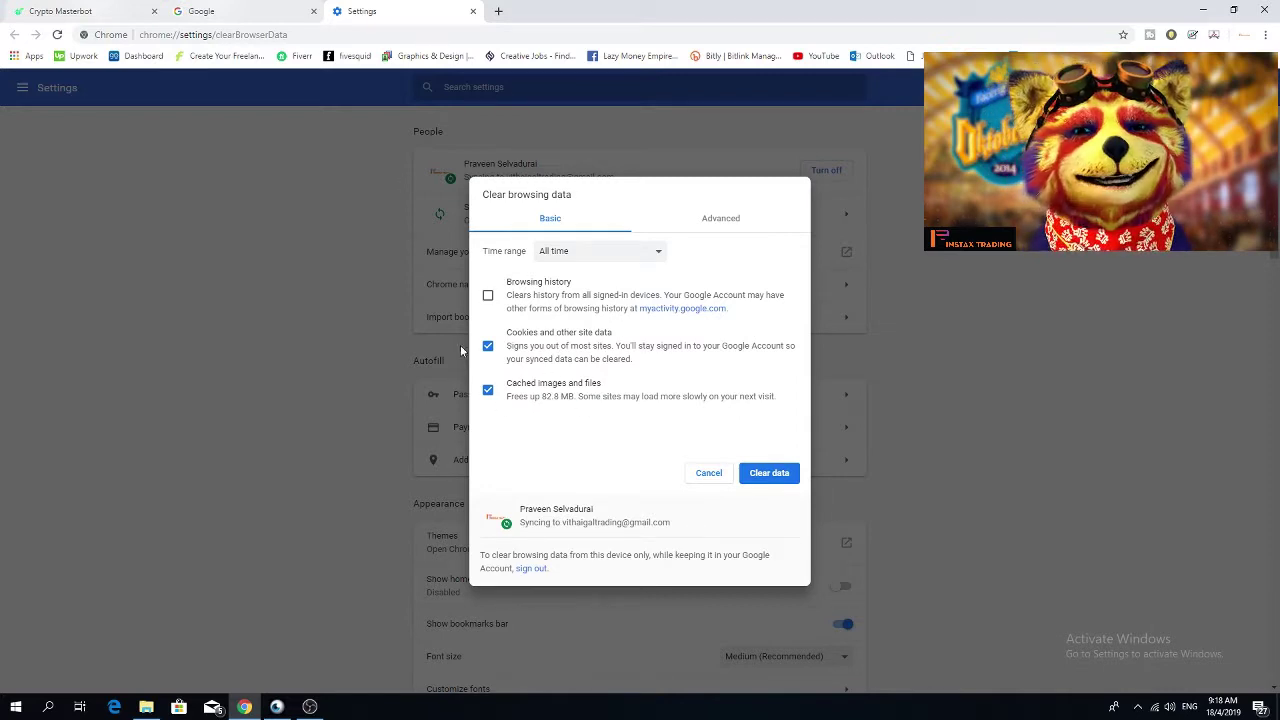
click(638, 259)
click(633, 312)
click(766, 481)
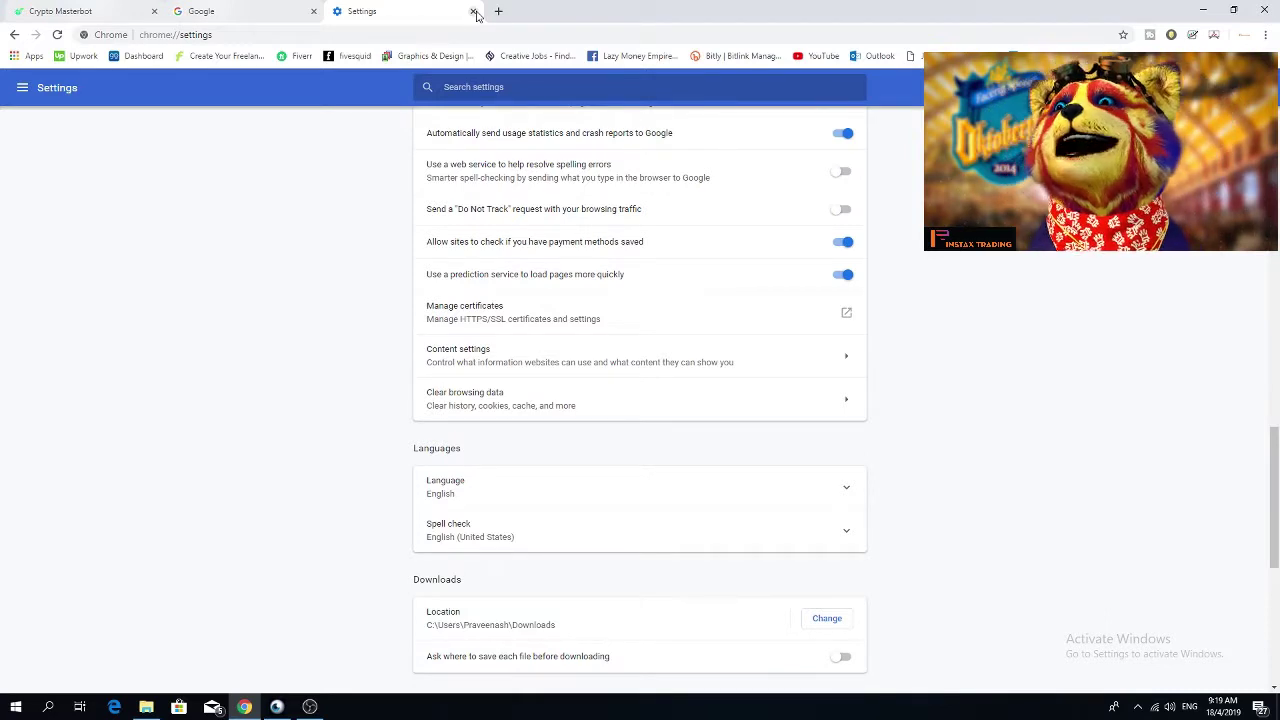
click(474, 11)
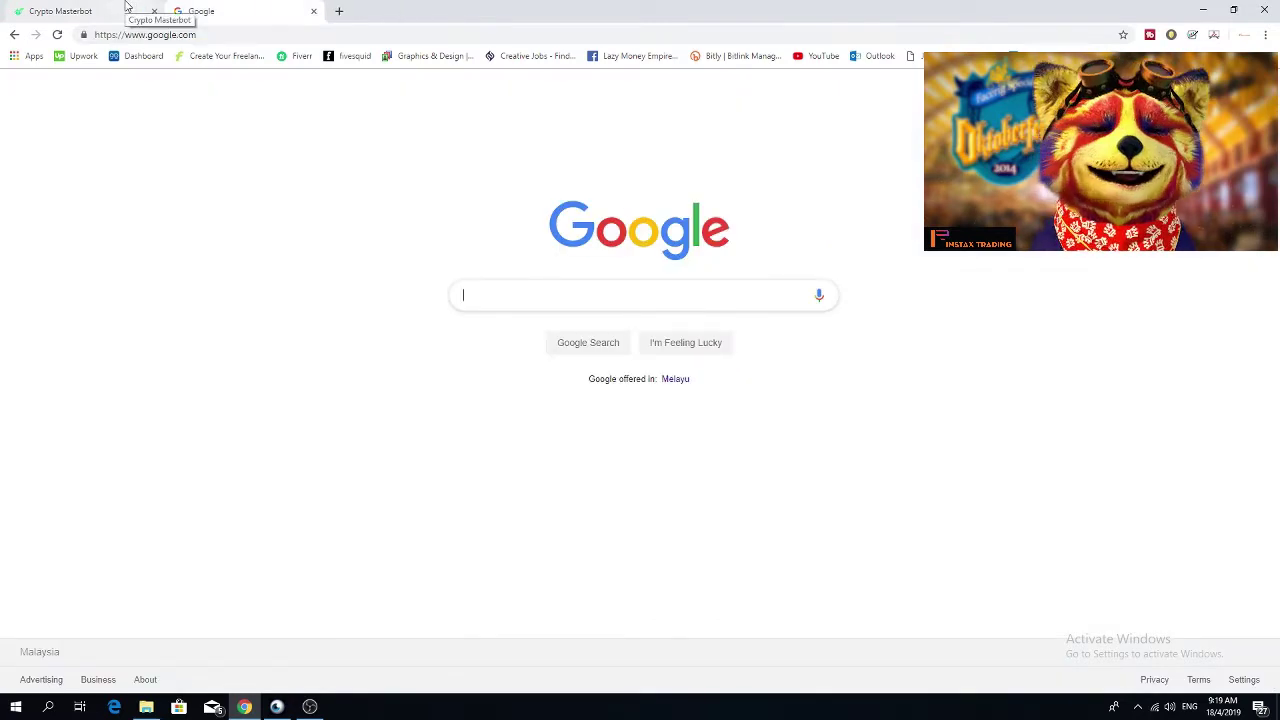
Step: Return to the Crypto Masterbot tab in full screen and open the Register form
click(128, 11)
key(F11)
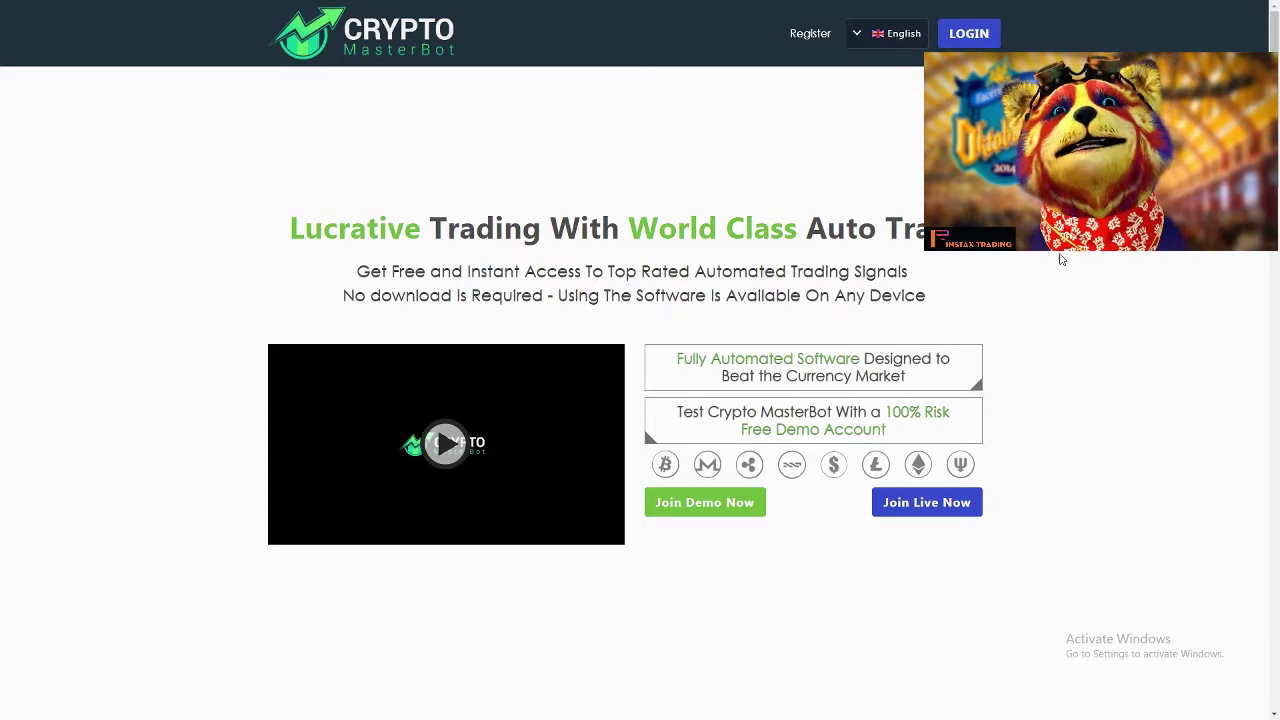
click(808, 34)
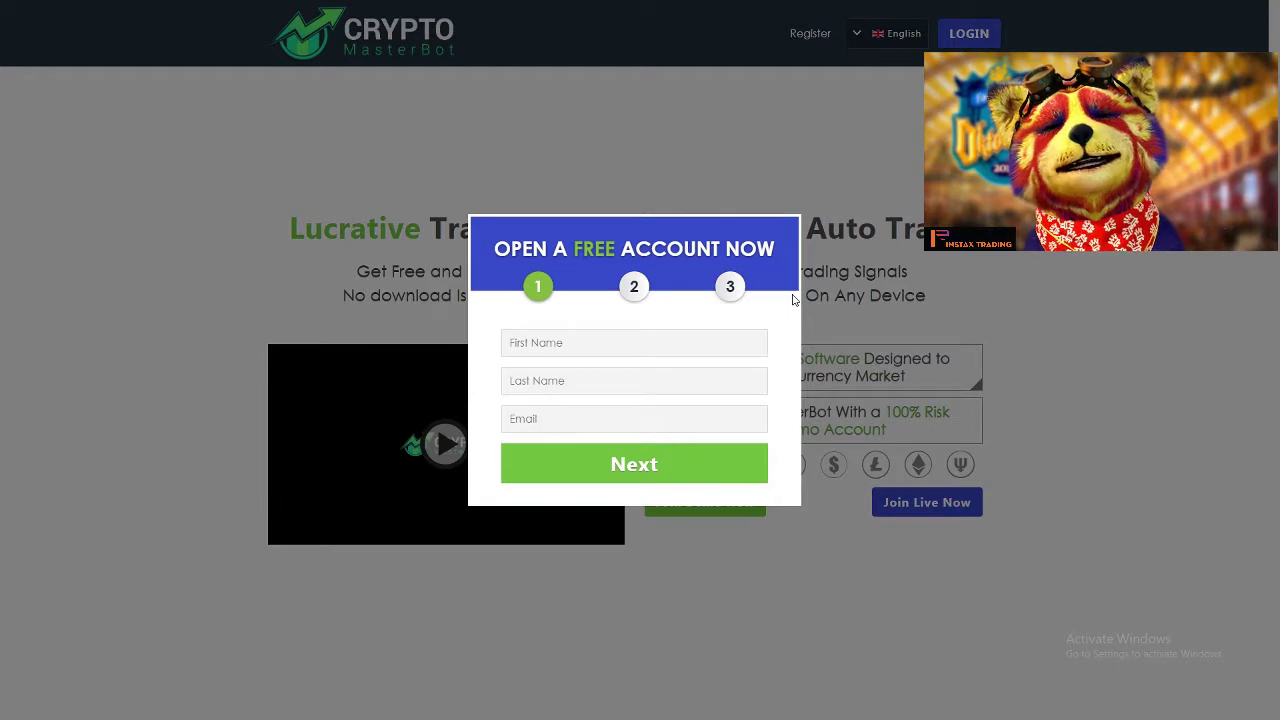
Step: Enter the user's first name and last name on step 1 of the sign-up form
click(555, 333)
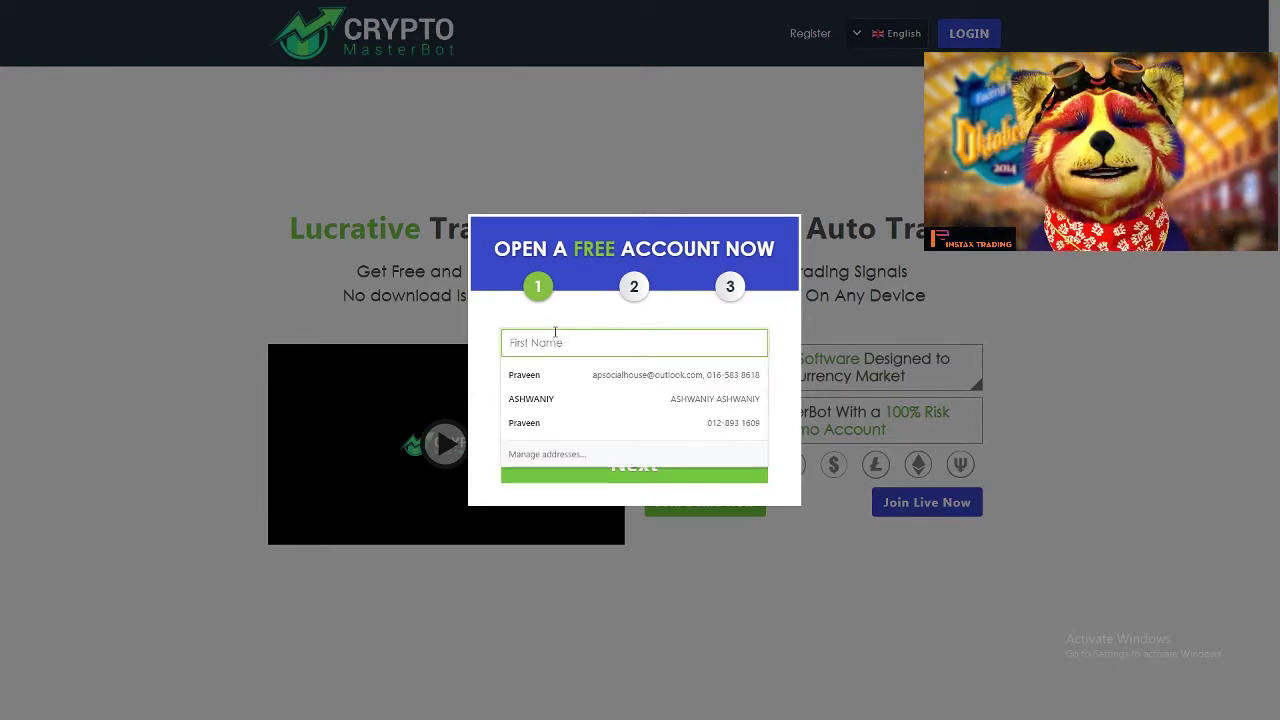
text(Test)
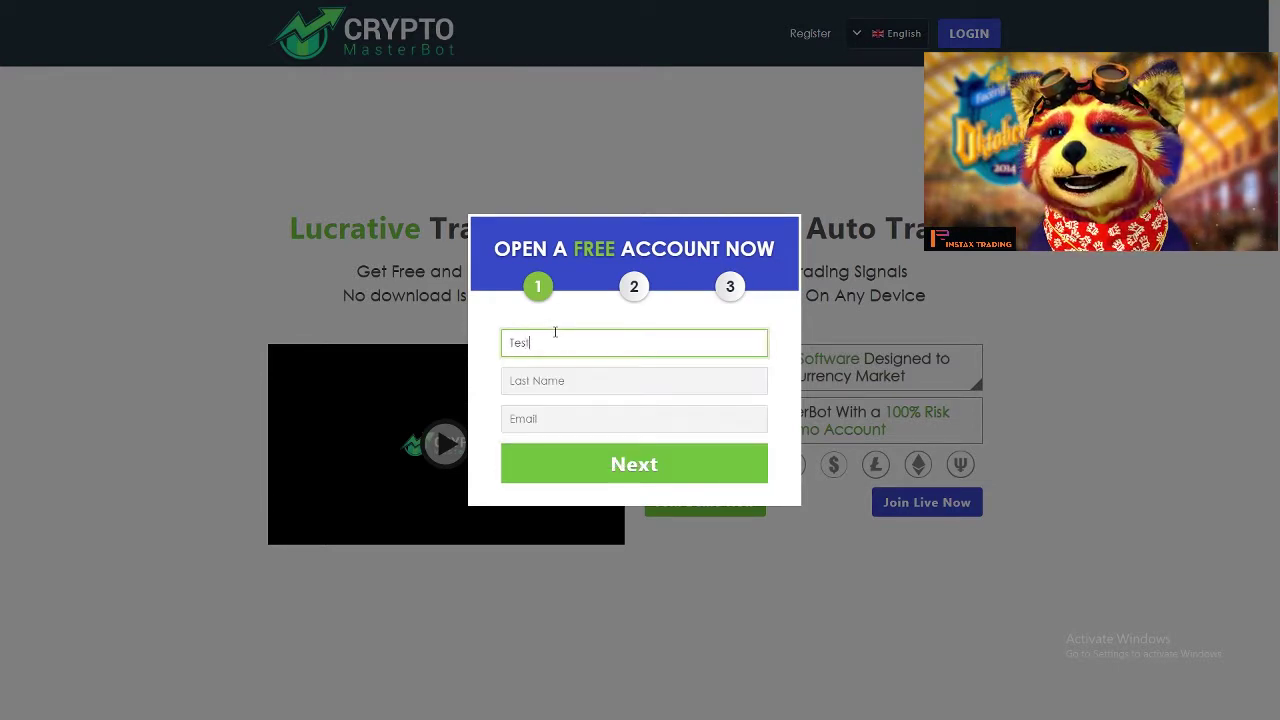
key(BackSpace)
key(BackSpace)
key(BackSpace)
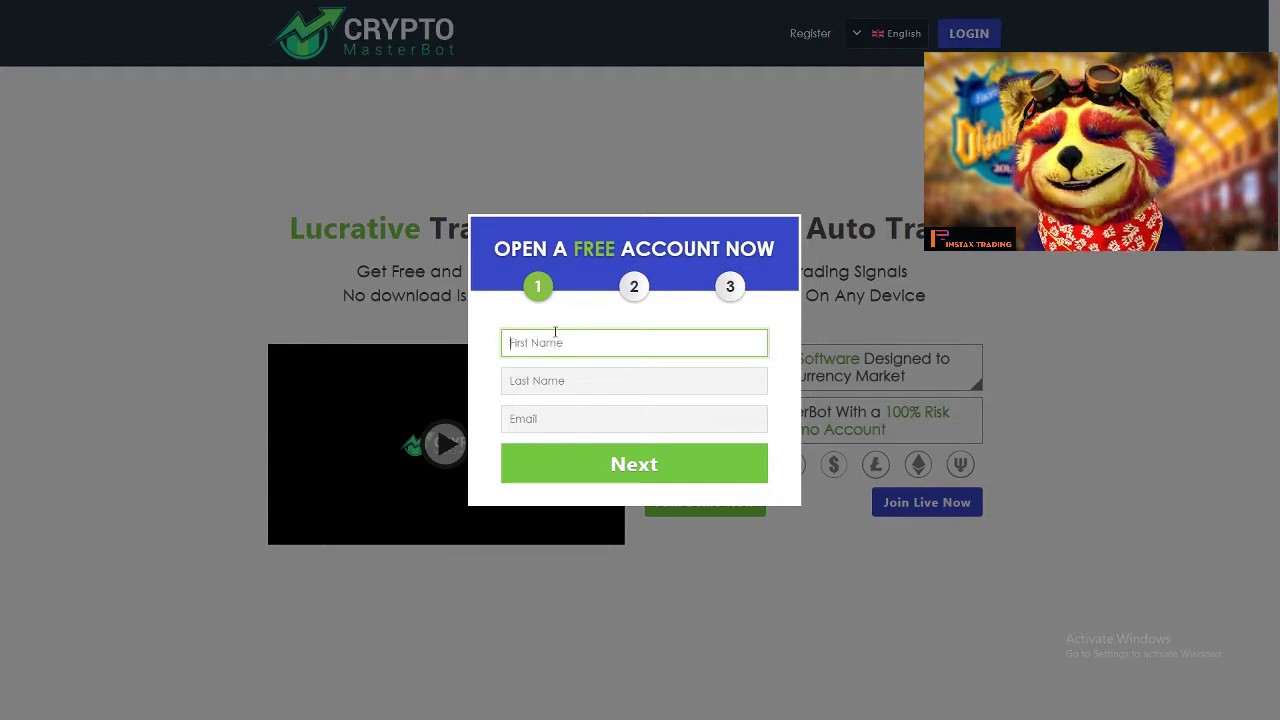
key(Tab)
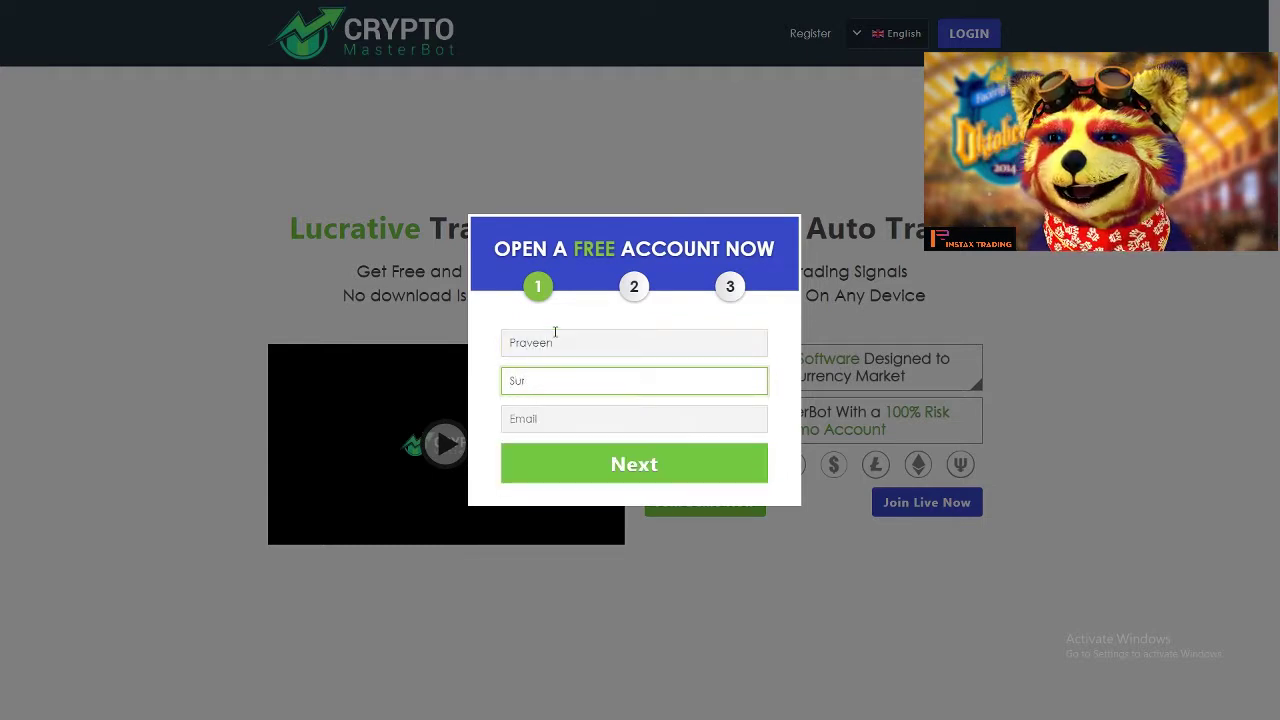
Step: Fill the email address from the autofill suggestion and continue to step 2
key(Tab)
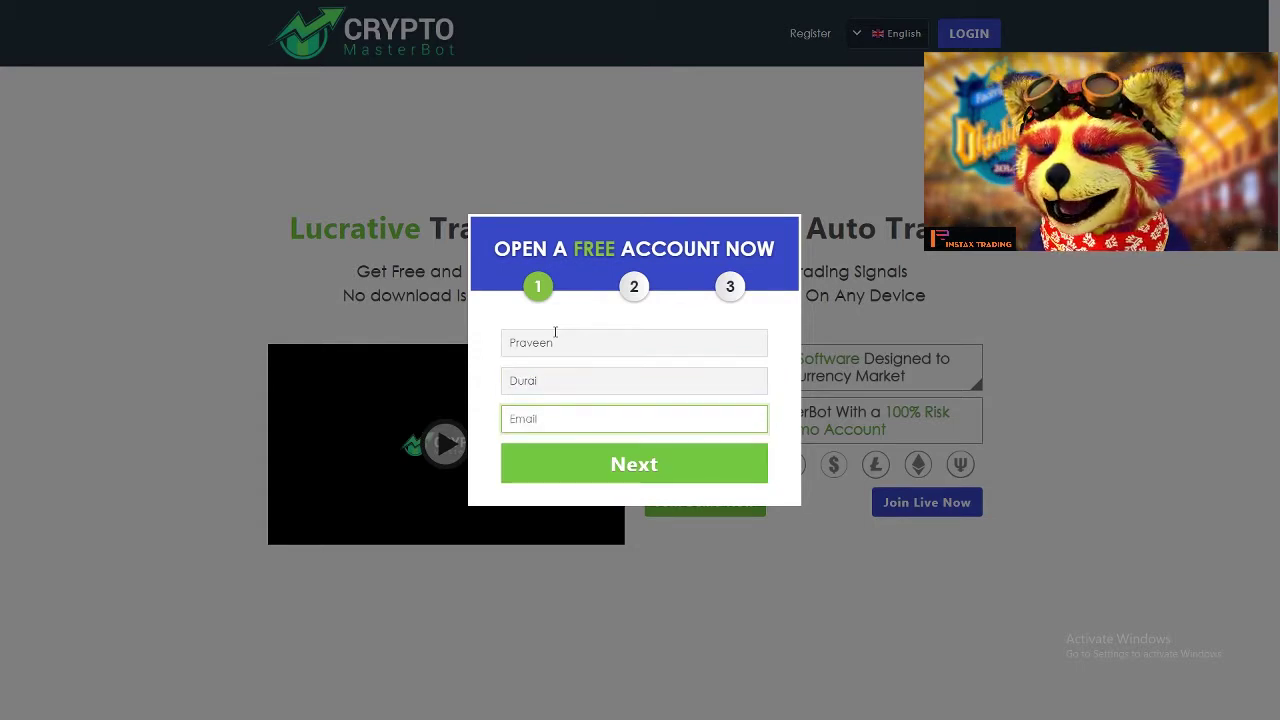
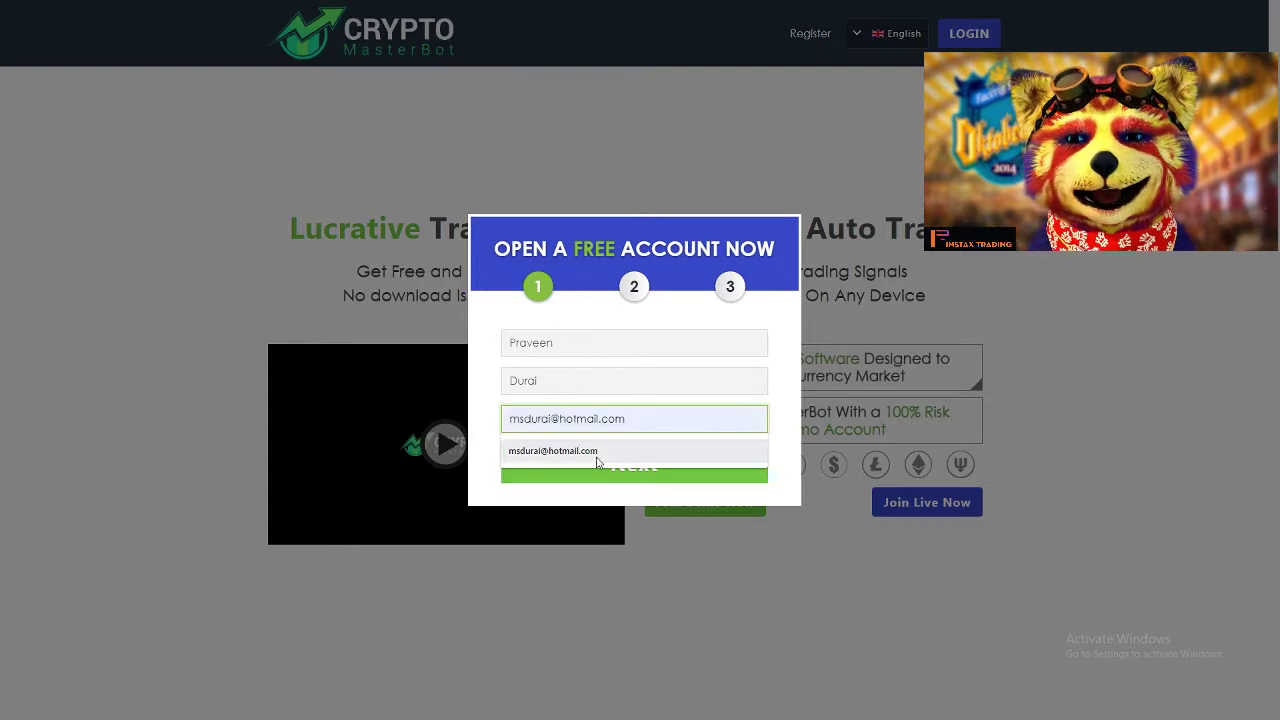
click(600, 455)
click(633, 474)
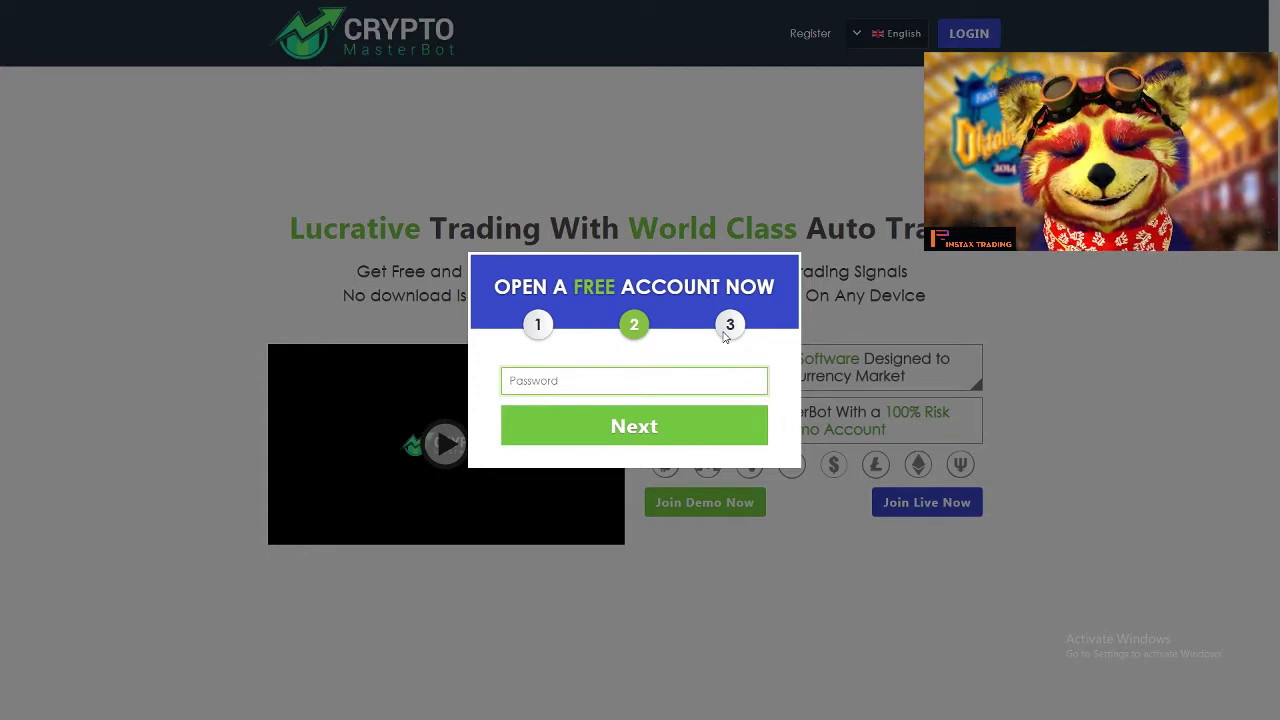
Step: Enter the account password and continue to the country and phone step
text(*********)
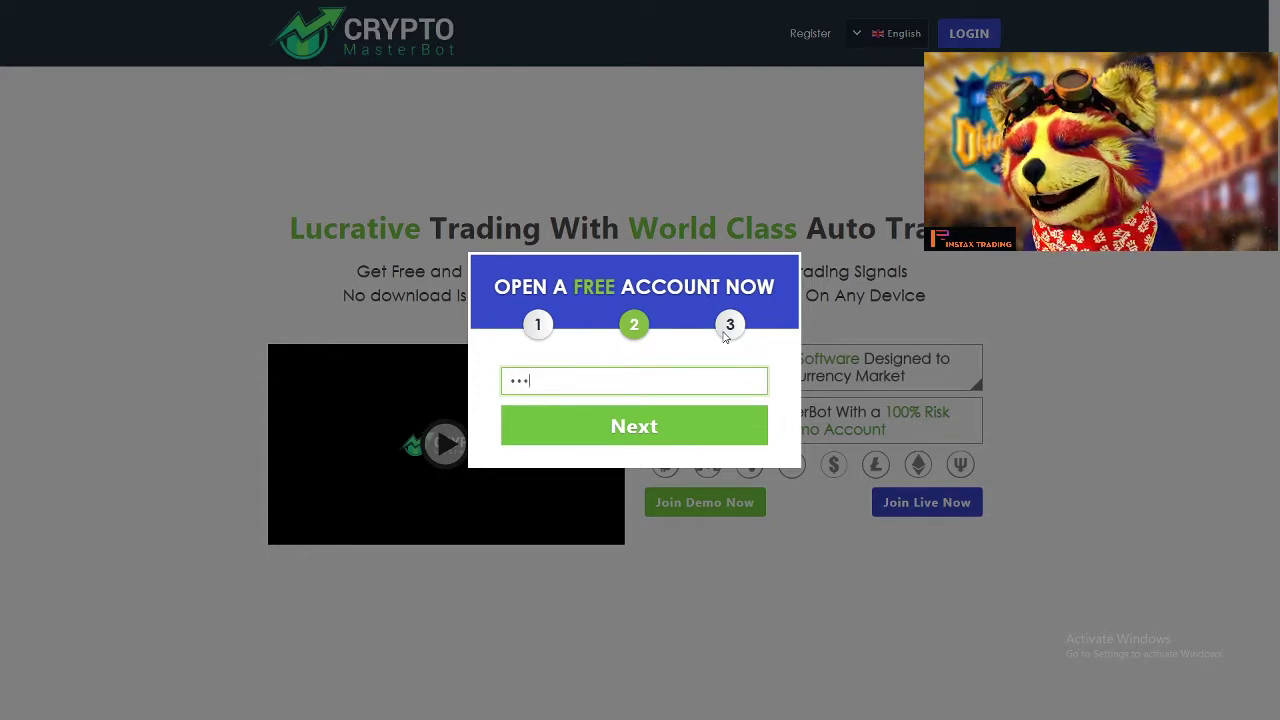
click(740, 440)
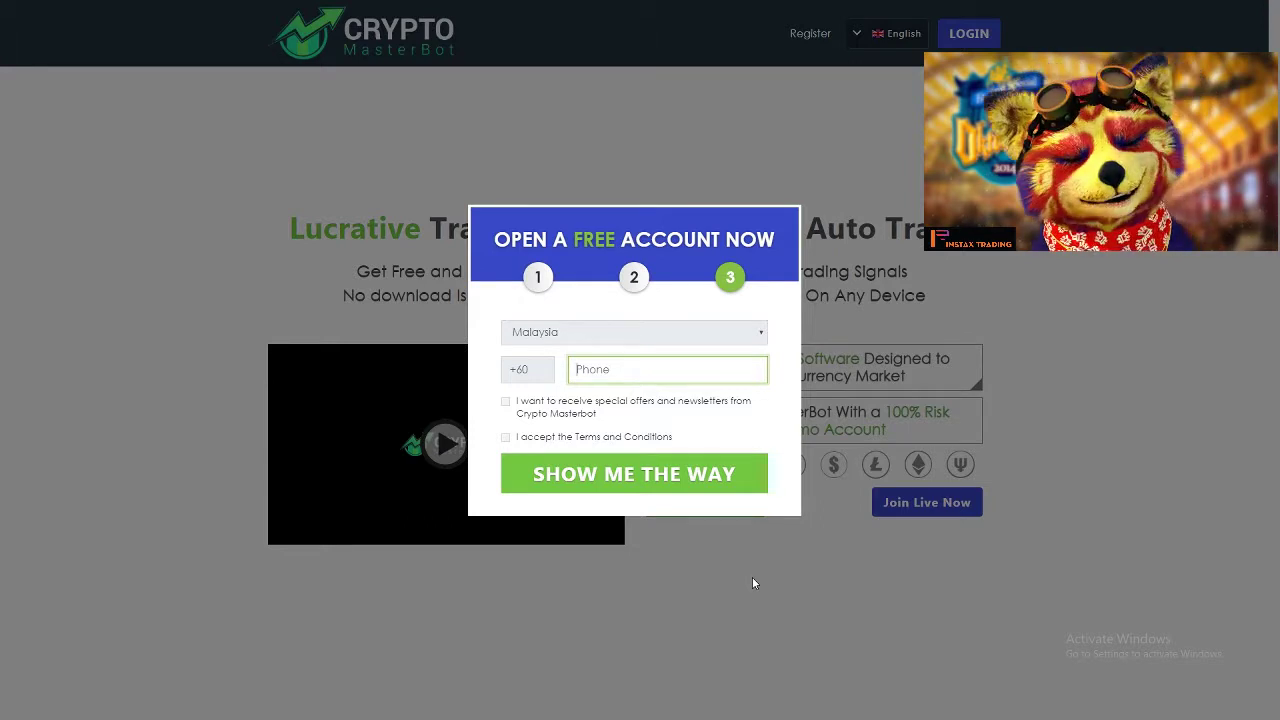
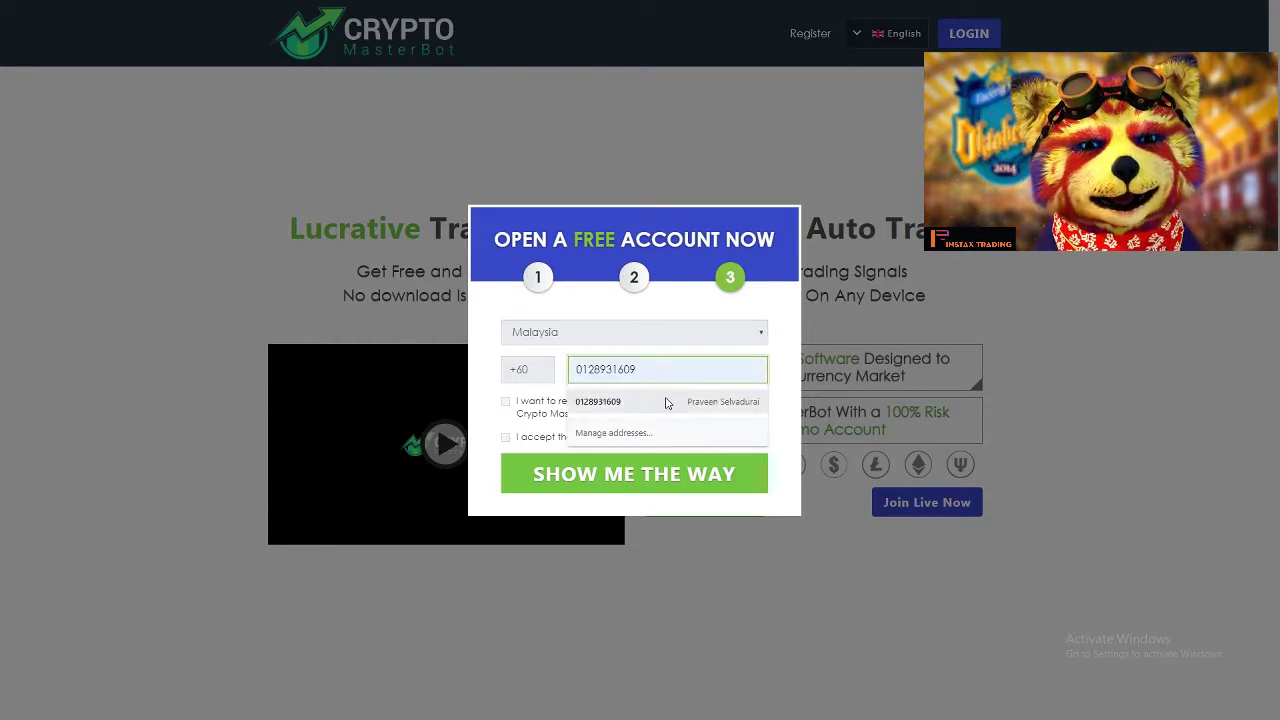
Step: Enter the phone number, opt in to newsletters, accept the Terms, and submit
click(660, 402)
click(505, 402)
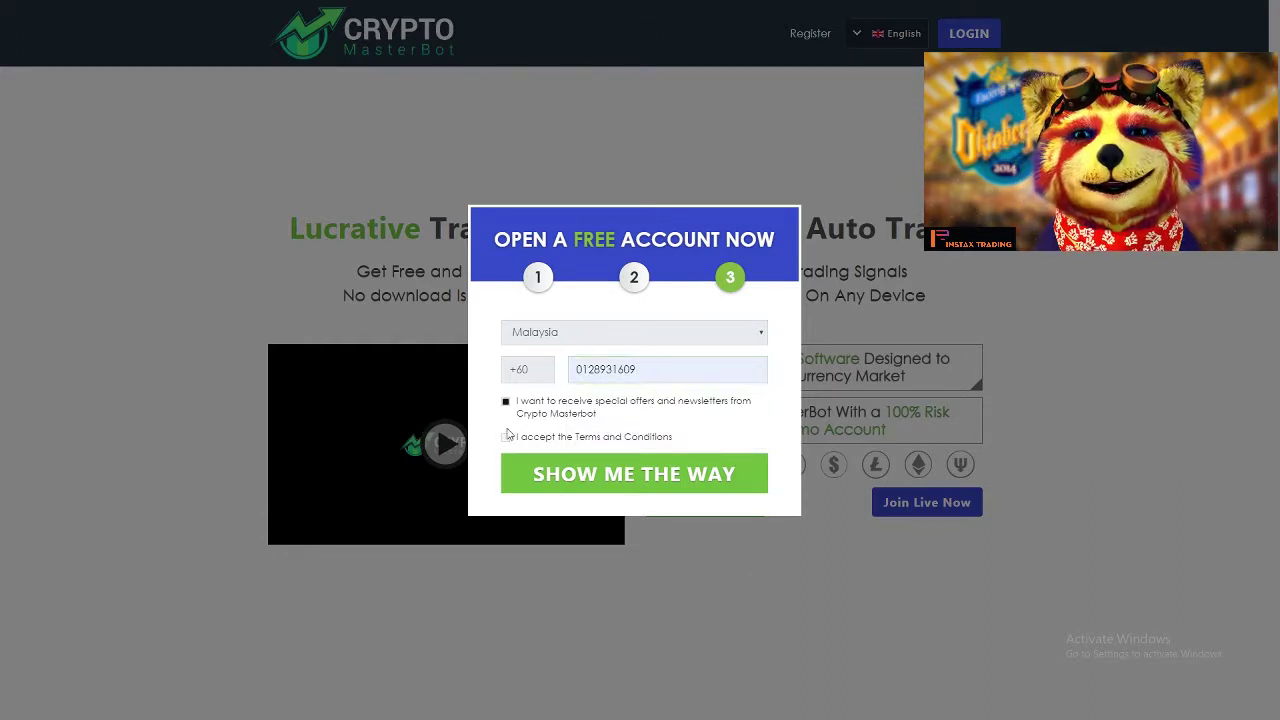
click(505, 437)
click(676, 485)
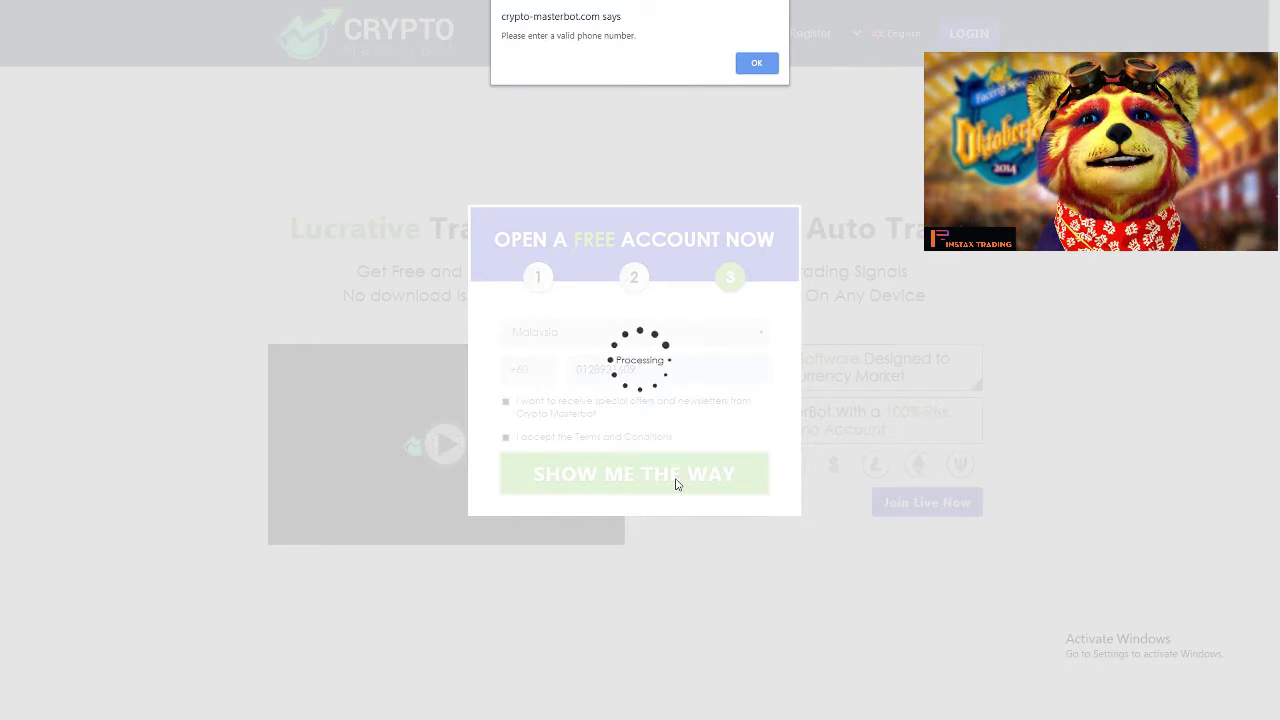
Step: After the invalid-phone alert, remove the leading 0, resubmit, and decline saving the password
click(748, 68)
click(582, 372)
key(BackSpace)
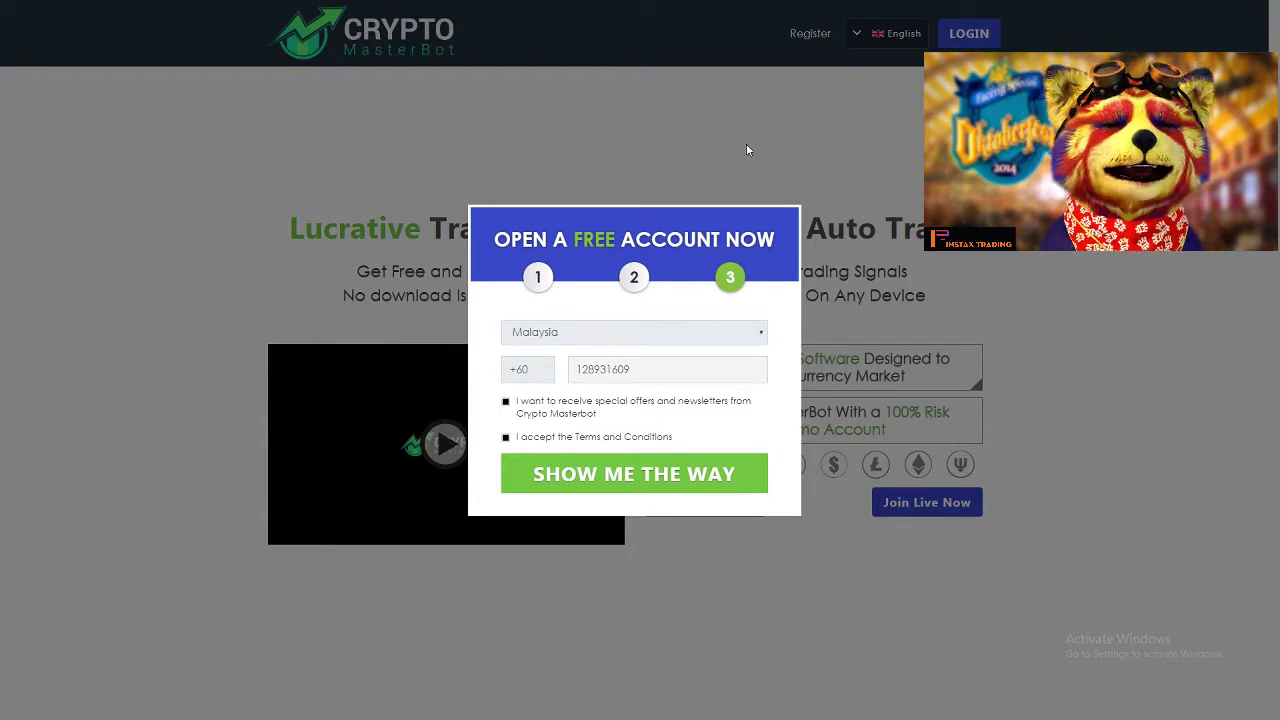
click(672, 483)
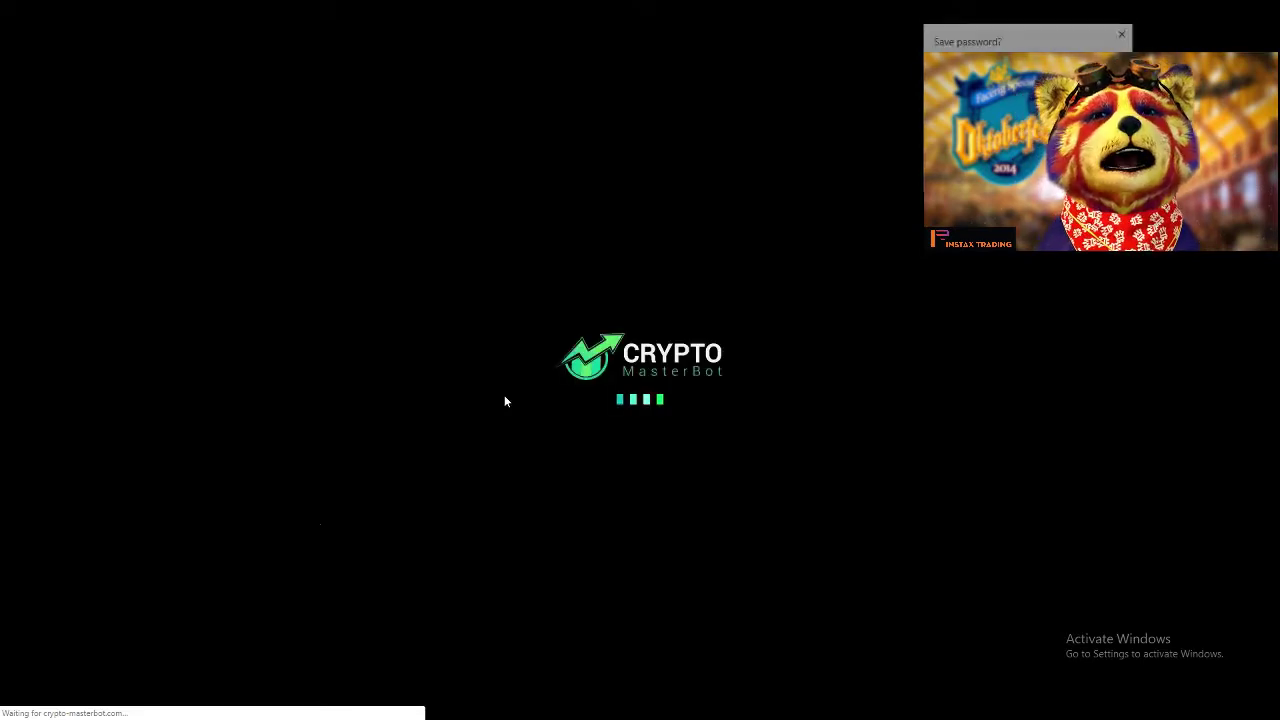
click(1124, 35)
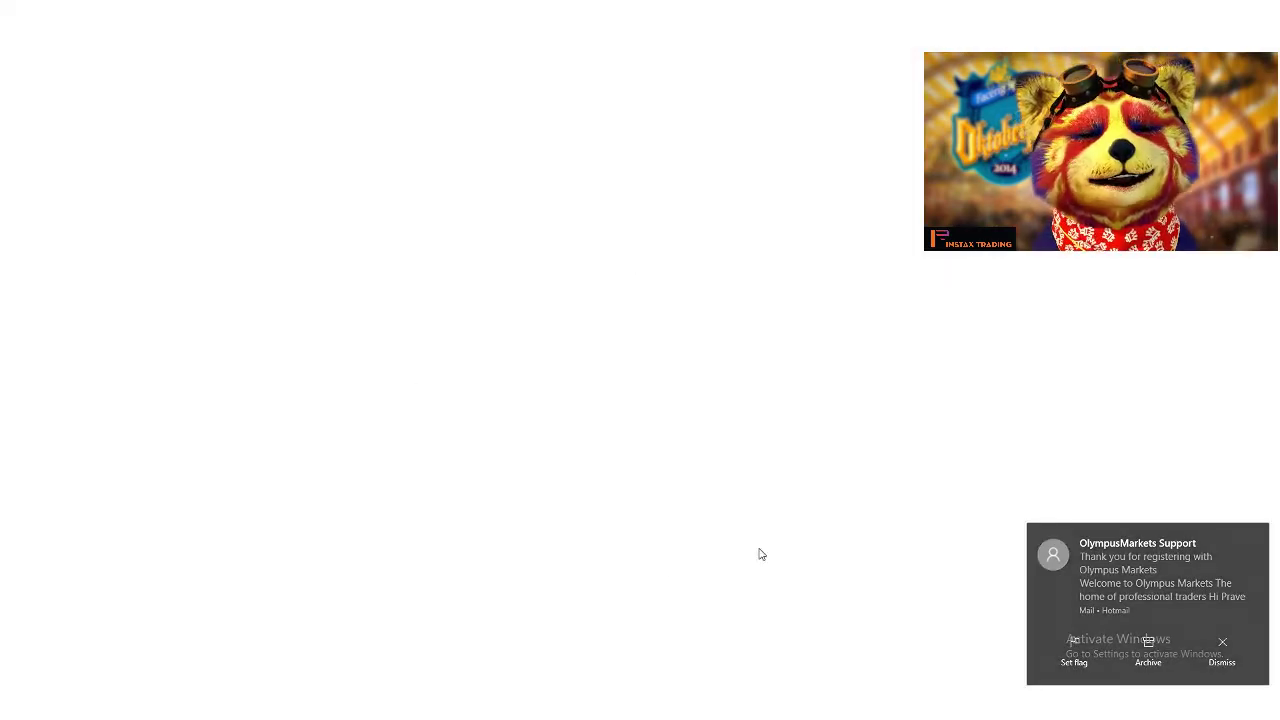